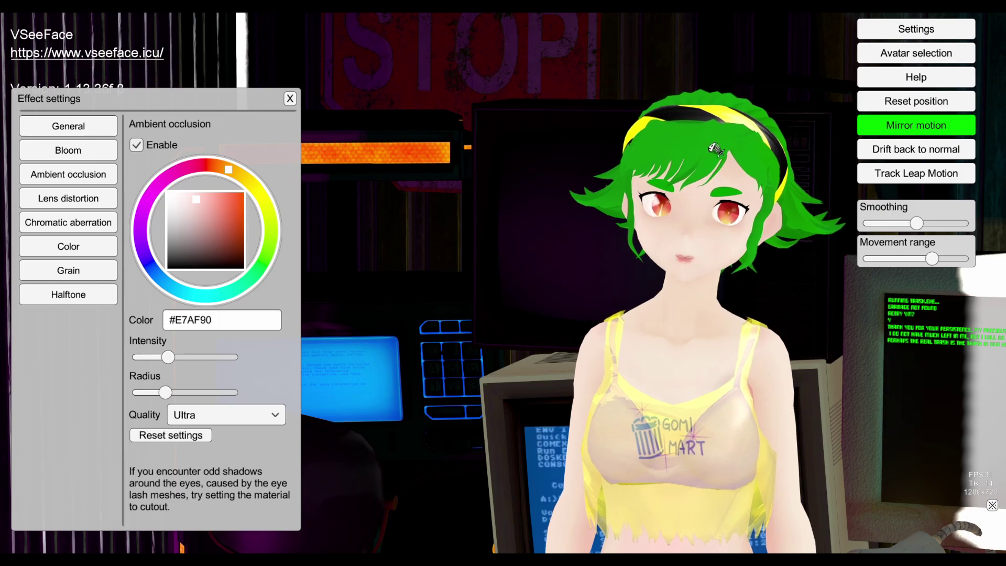
- Toggle ambient occlusion off and back on for comparison and raise its intensity to near the maximum
left_click(136, 145)
left_click(136, 145)
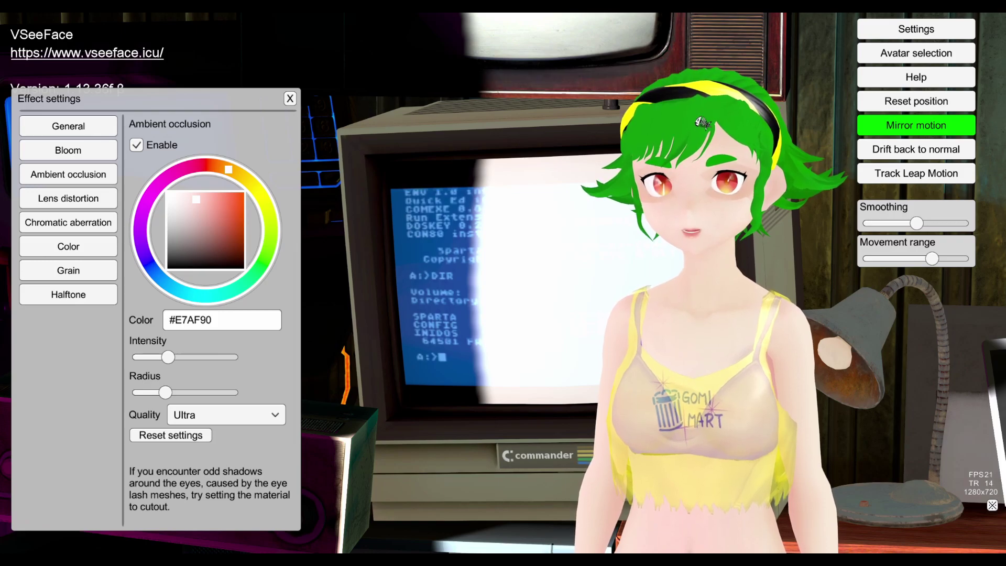
left_click_drag(167, 356, 230, 357)
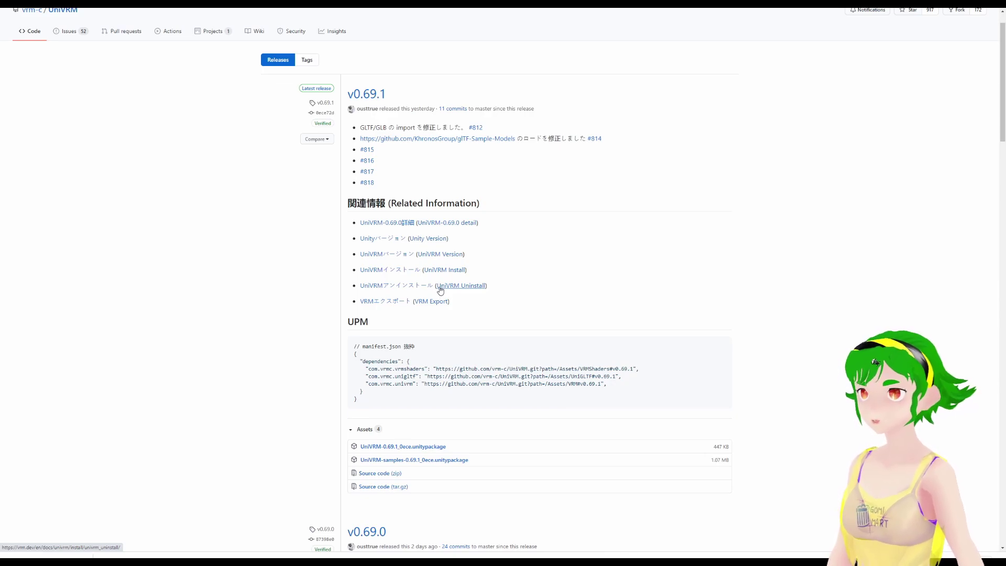
- Download the UniVRM-0.69.1_0ece.unitypackage asset of the v0.69.1 release from the GitHub releases page
left_click(384, 448)
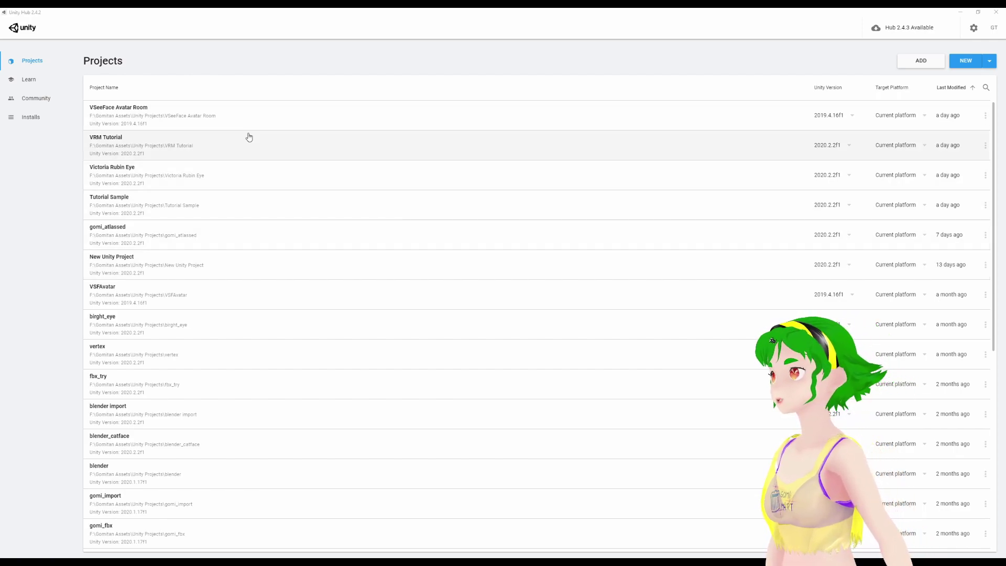
- In Unity Hub, check the installed Unity versions and the releases offered for adding, without installing one
left_click(26, 121)
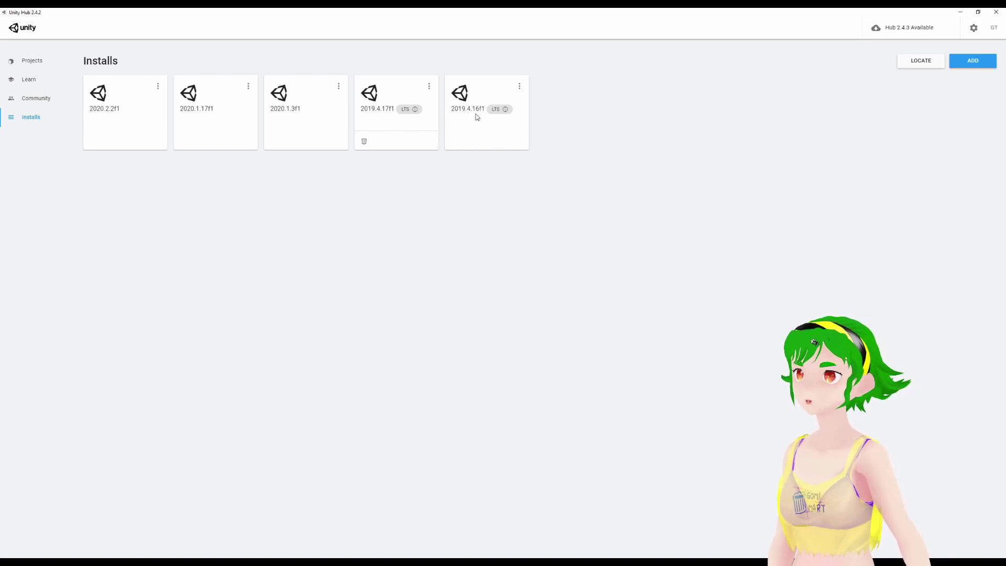
mouse_move(479, 115)
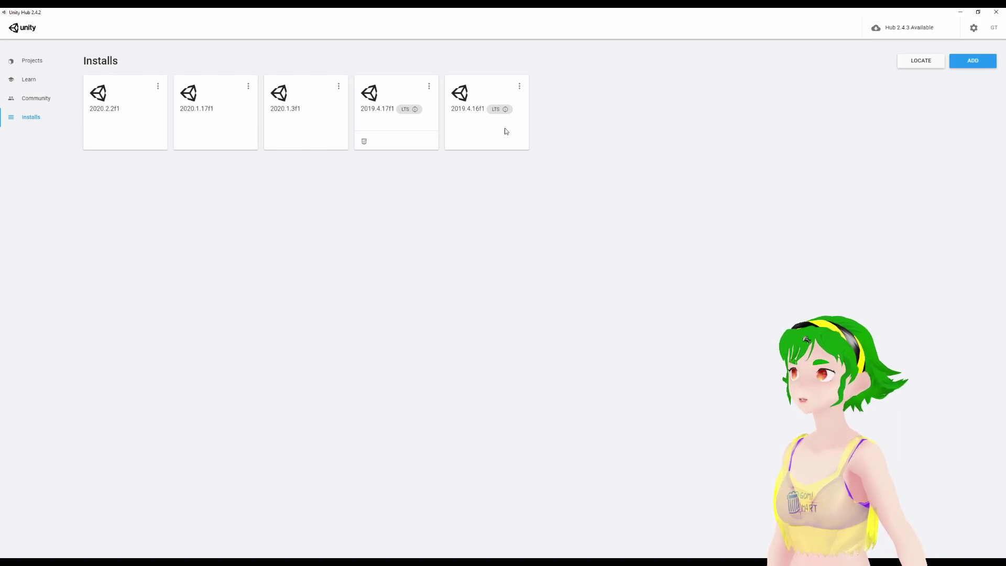
left_click(981, 64)
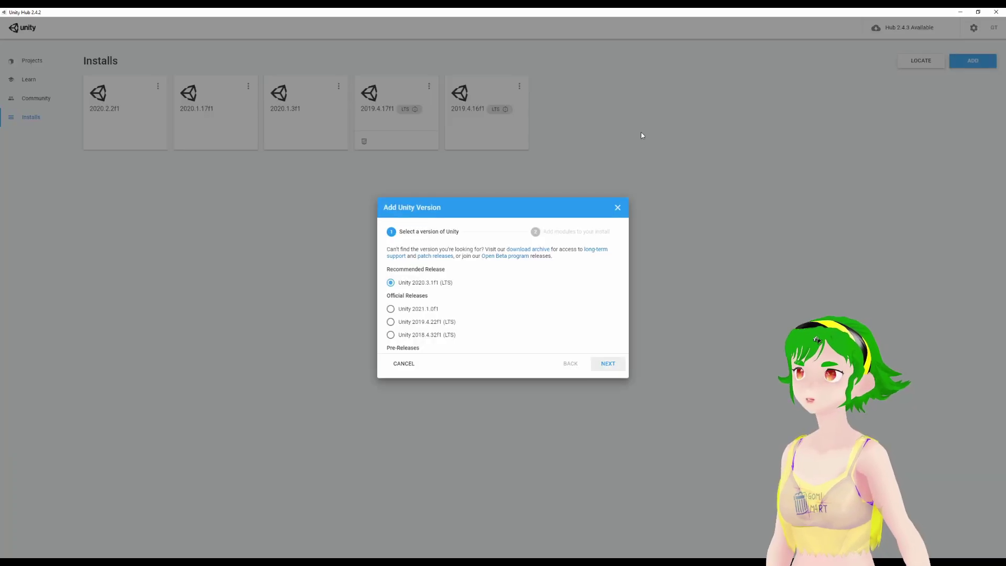
scroll(431, 277, "down", 1)
scroll(444, 290, "up", 1)
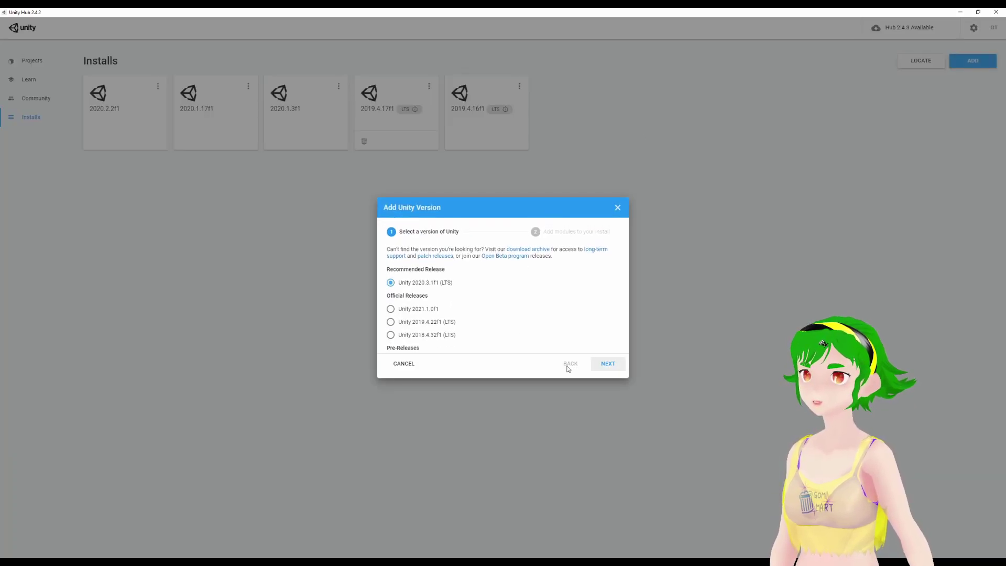
left_click(404, 365)
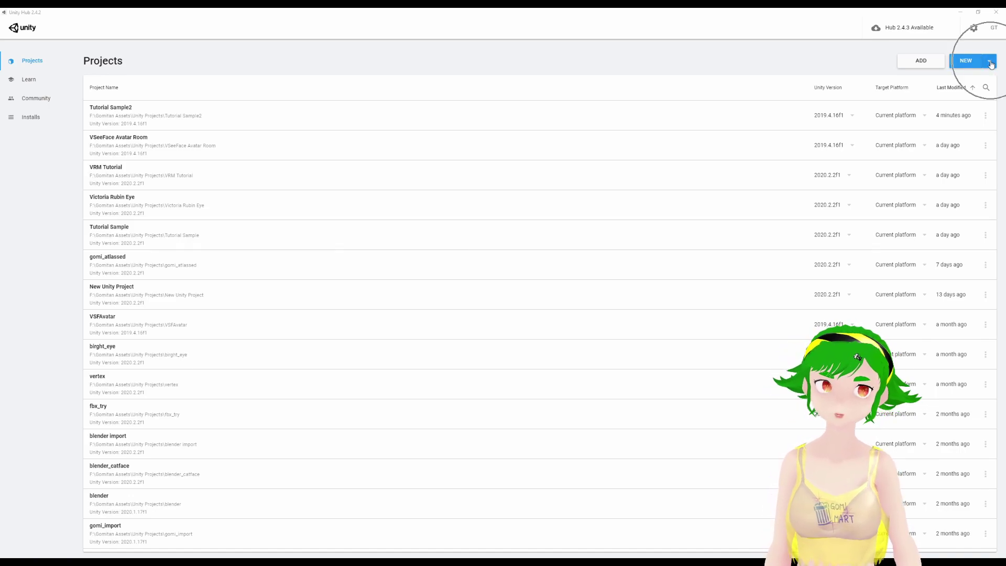
- Create a new 3D project named AlphaTest with Unity 2019.4.16f1
left_click(989, 62)
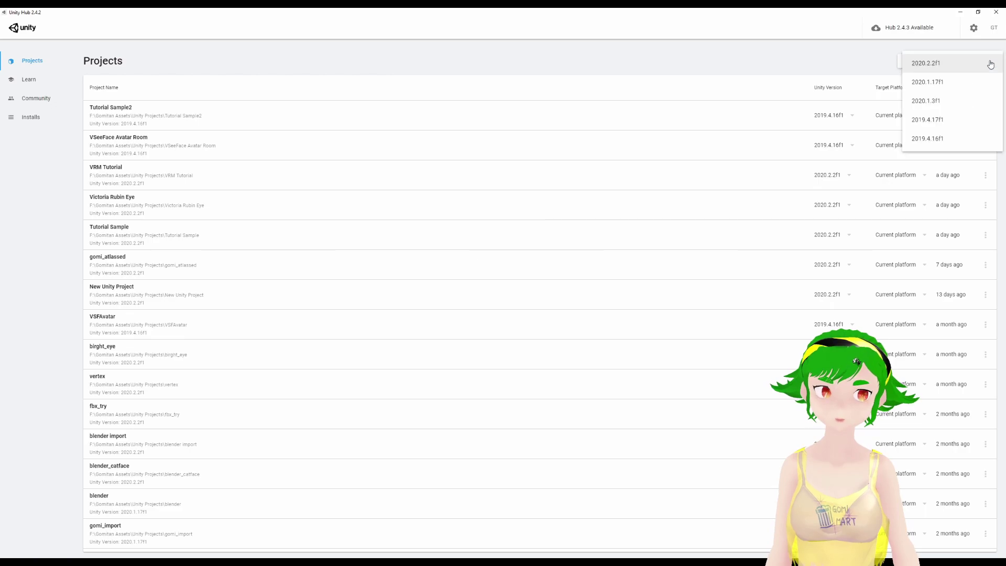
left_click(931, 140)
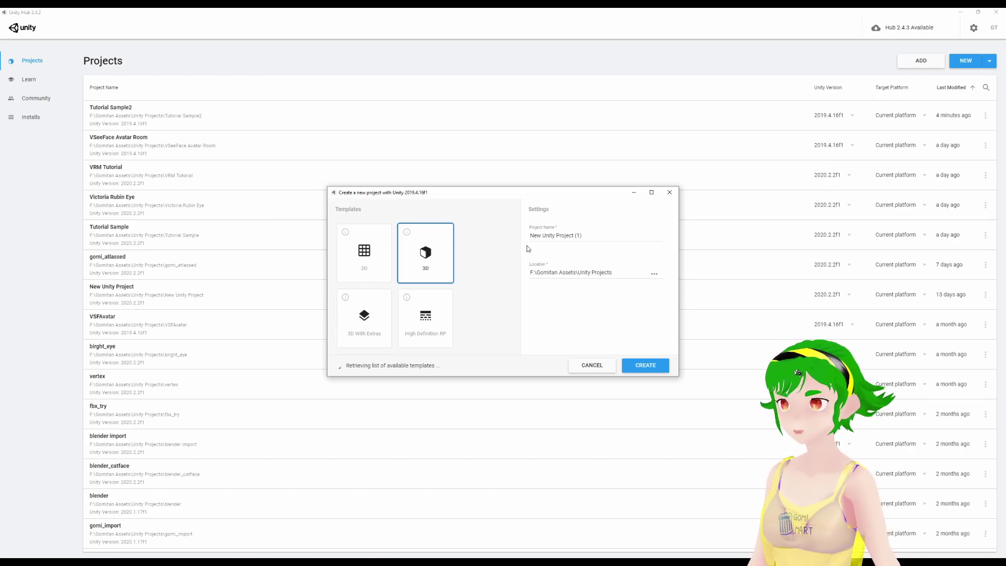
left_click(591, 235)
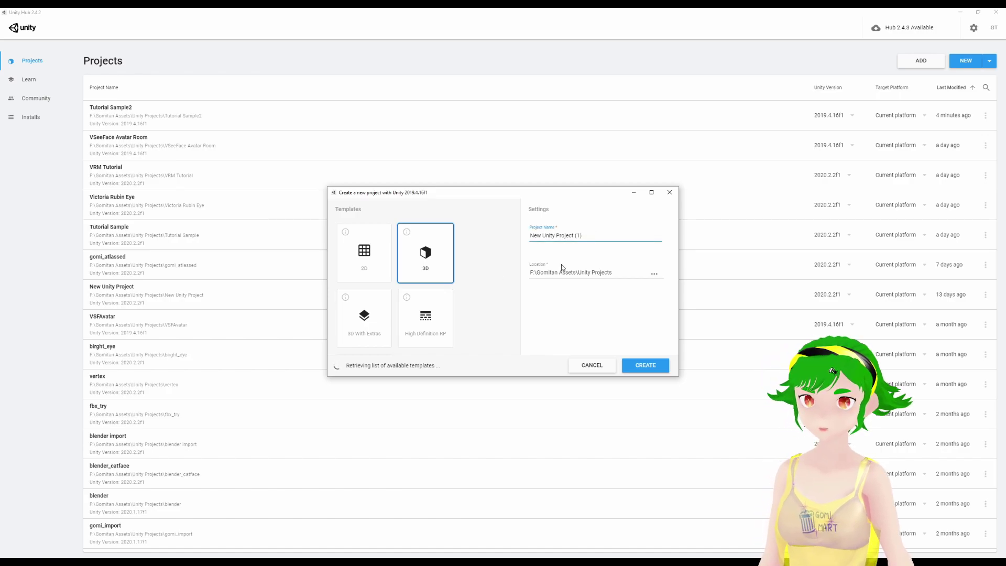
left_click_drag(580, 235, 513, 238)
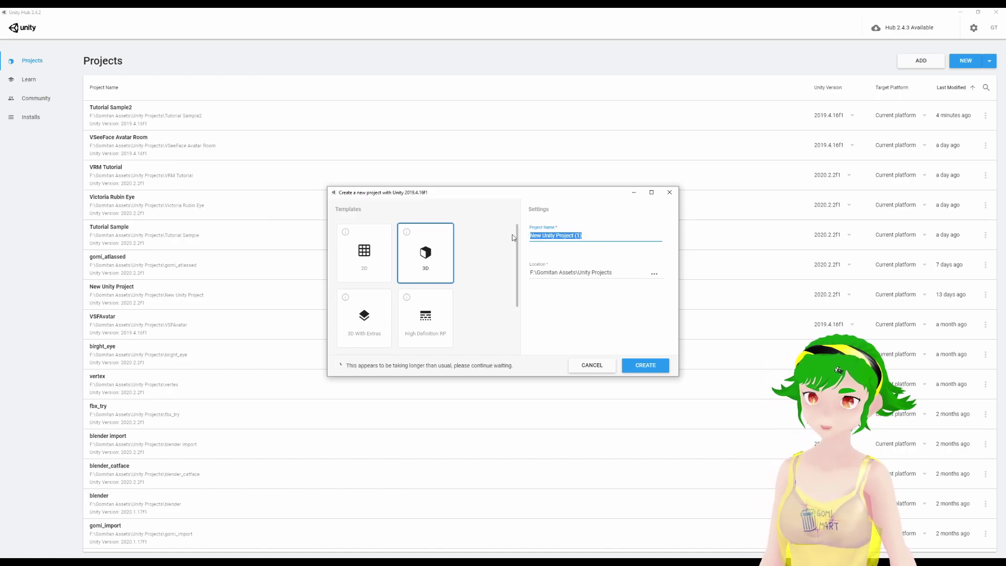
key("BackSpace")
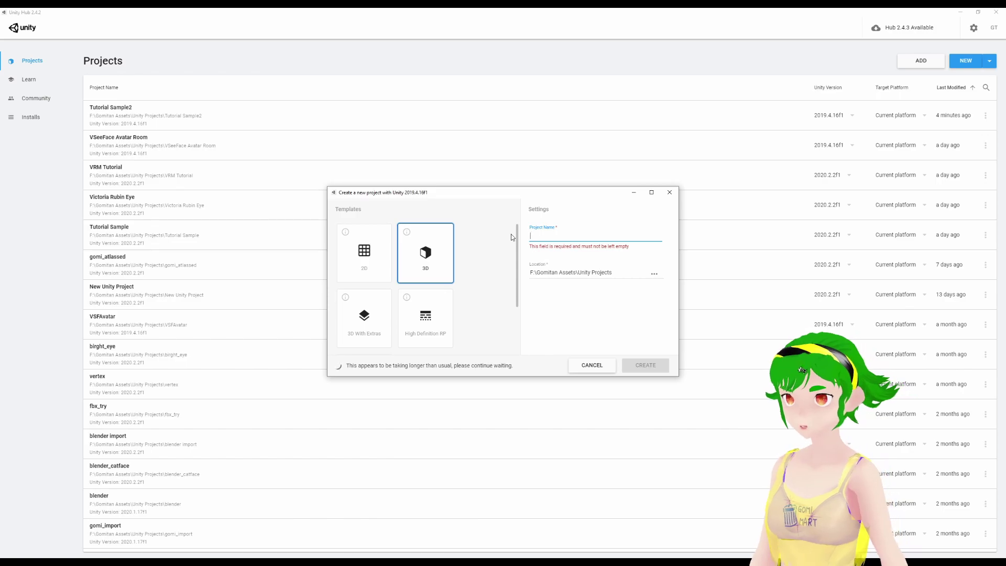
type("Al")
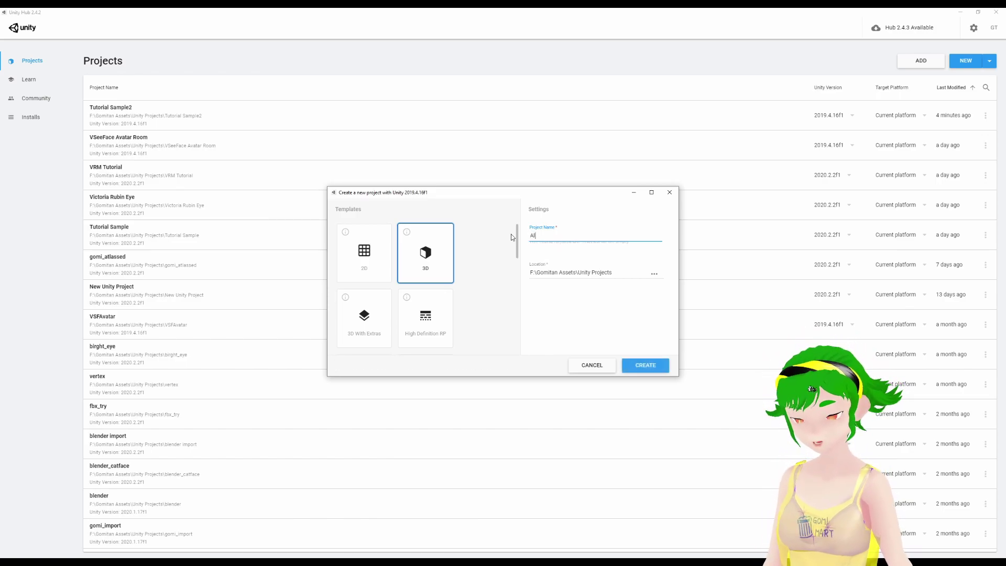
type("pj")
type("a")
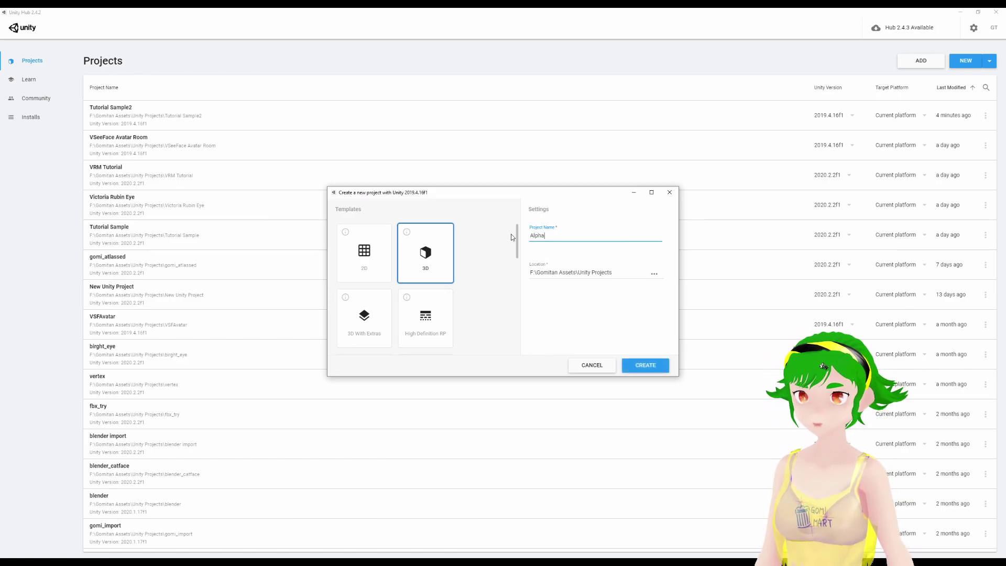
type("Test")
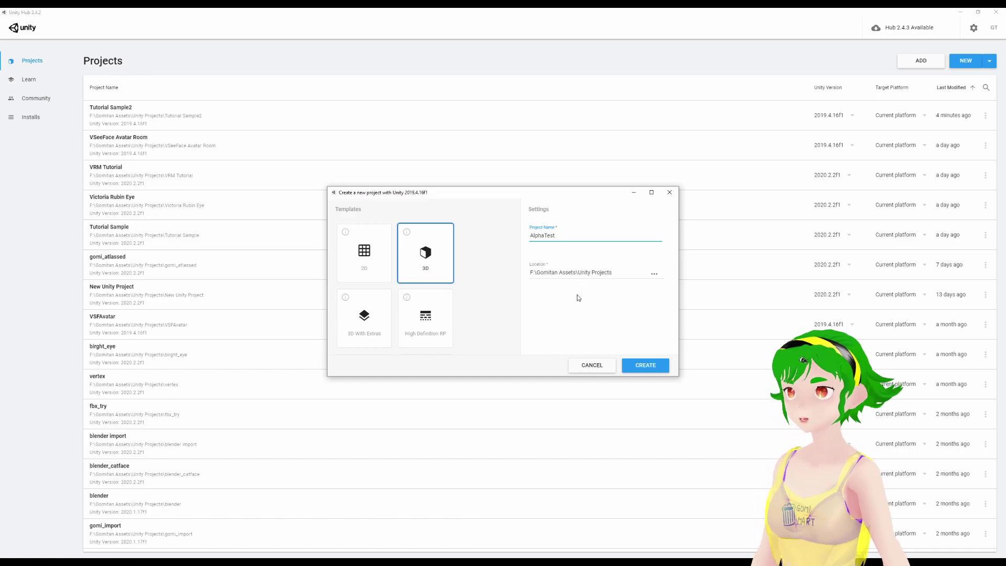
left_click(647, 368)
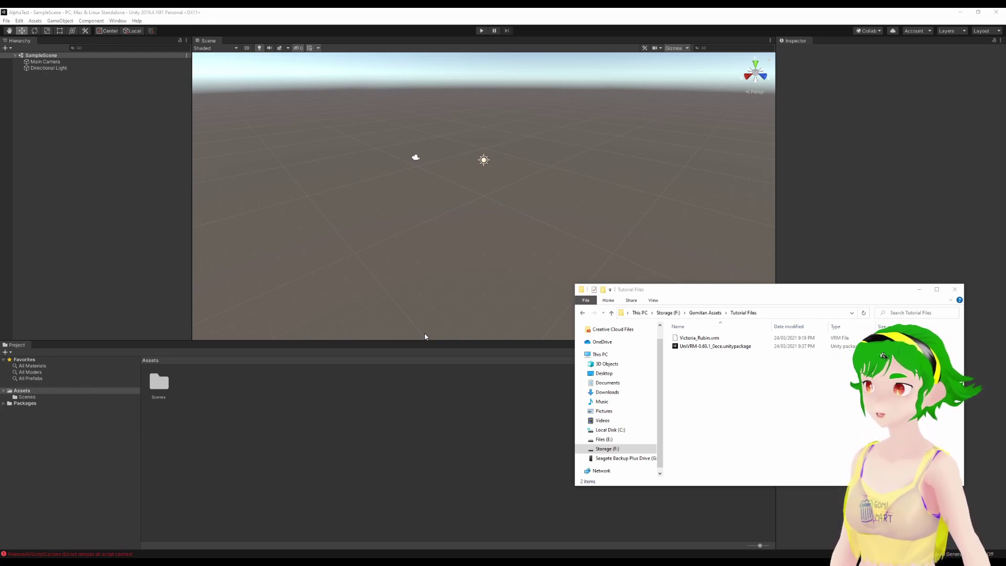
- Import all contents of UniVRM-0.69.1_0ece.unitypackage into the project's Assets and check the available VRM0 commands
left_click(716, 346)
left_click_drag(134, 384, 26, 397)
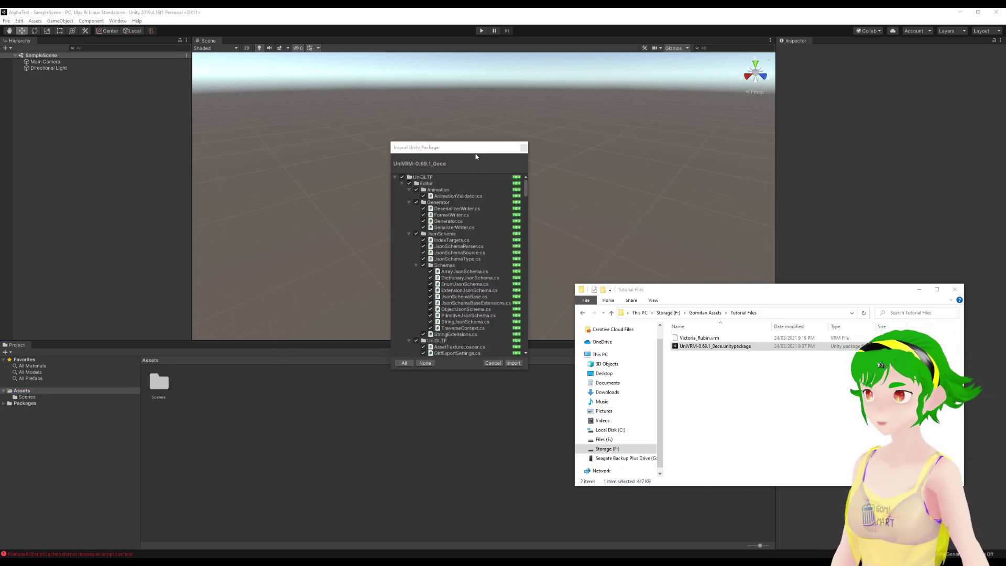
left_click(514, 363)
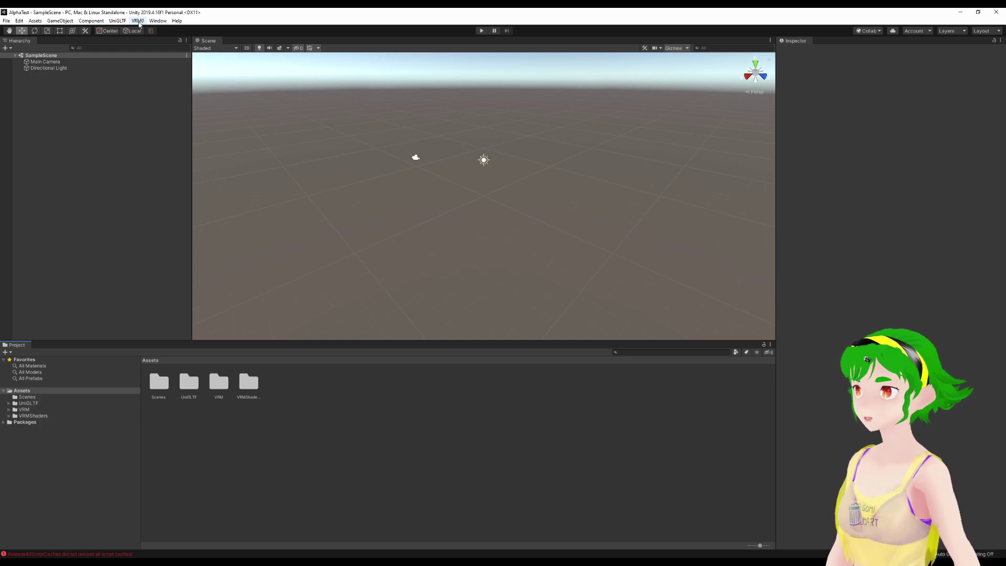
left_click(138, 21)
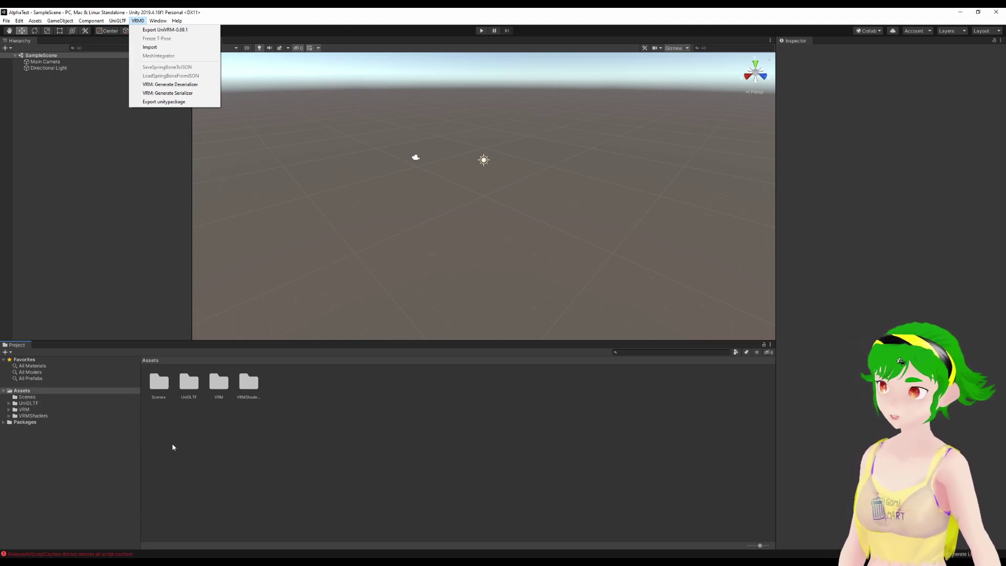
left_click(247, 452)
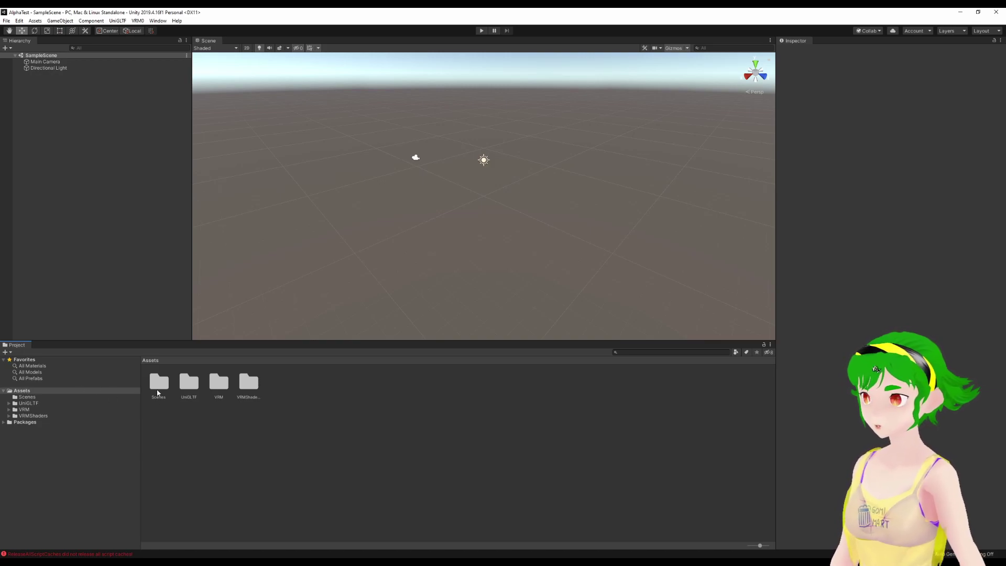
- Create a folder named VRM Model in Assets and import Victoria_Rubin.vrm from the Tutorial Files folder into it
right_click(28, 392)
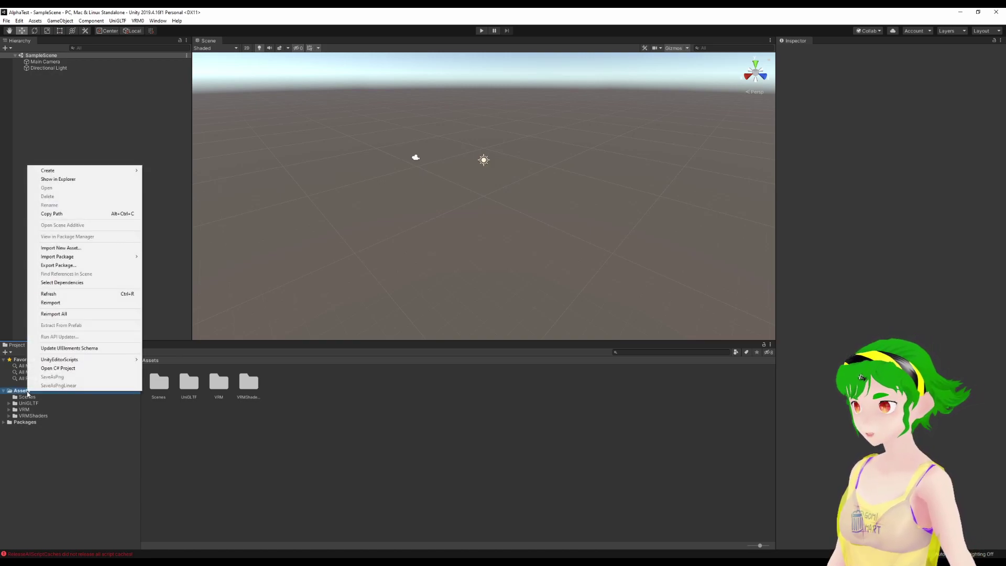
mouse_move(87, 174)
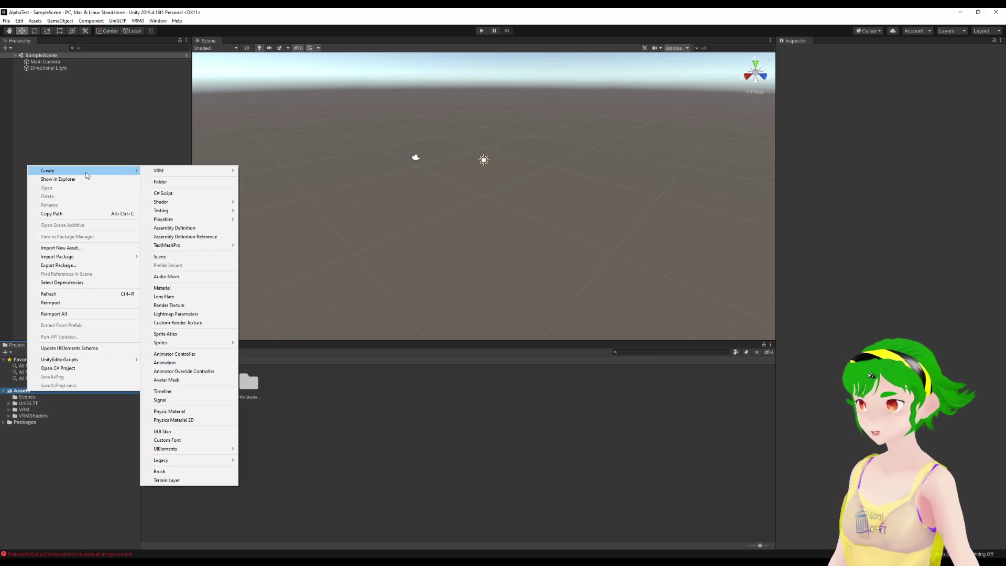
left_click(173, 182)
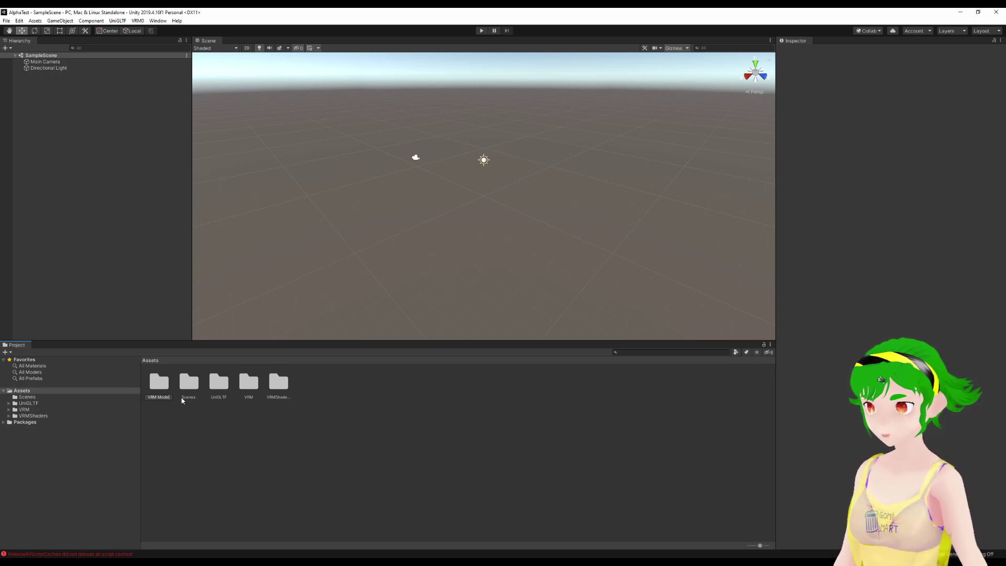
key("Return")
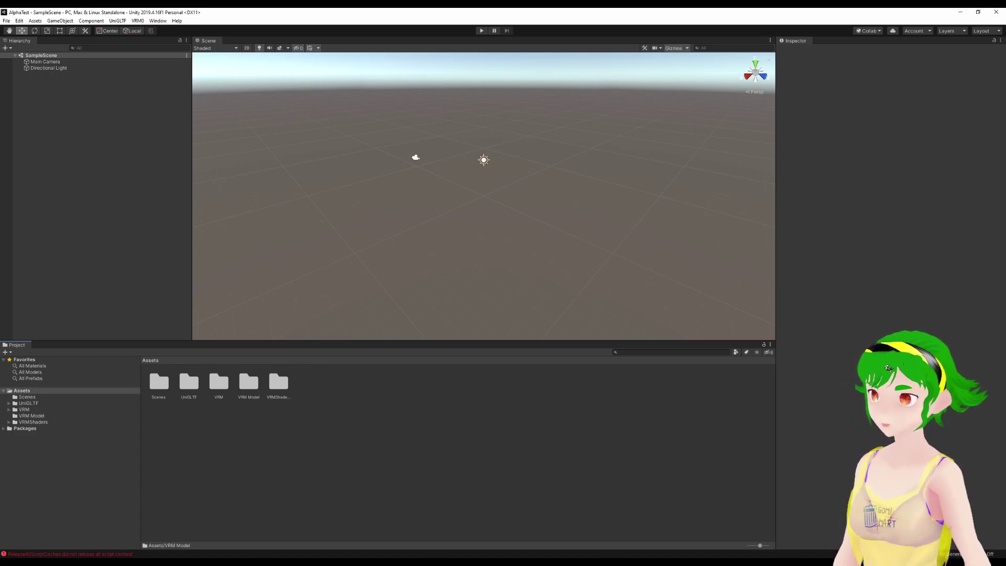
key("alt+Tab")
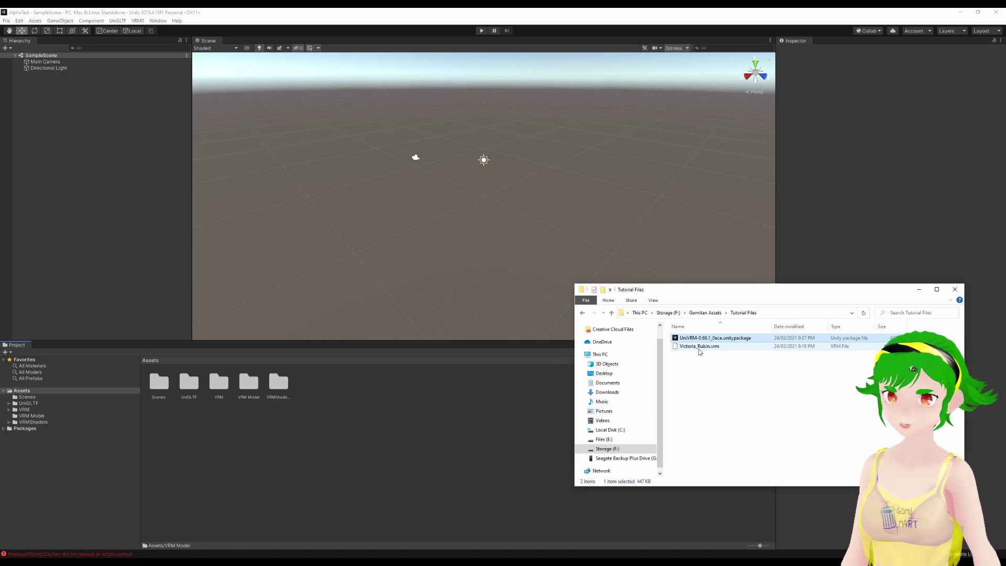
left_click_drag(699, 348, 36, 416)
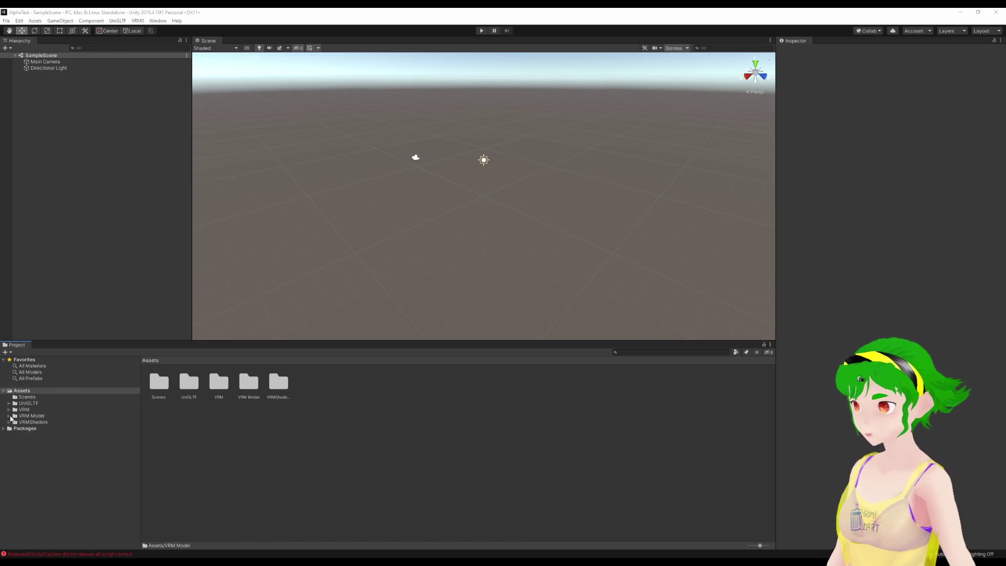
- Review the imported VRM Model folder and add the Victoria_Rubin prefab to the SampleScene hierarchy
left_click(34, 379)
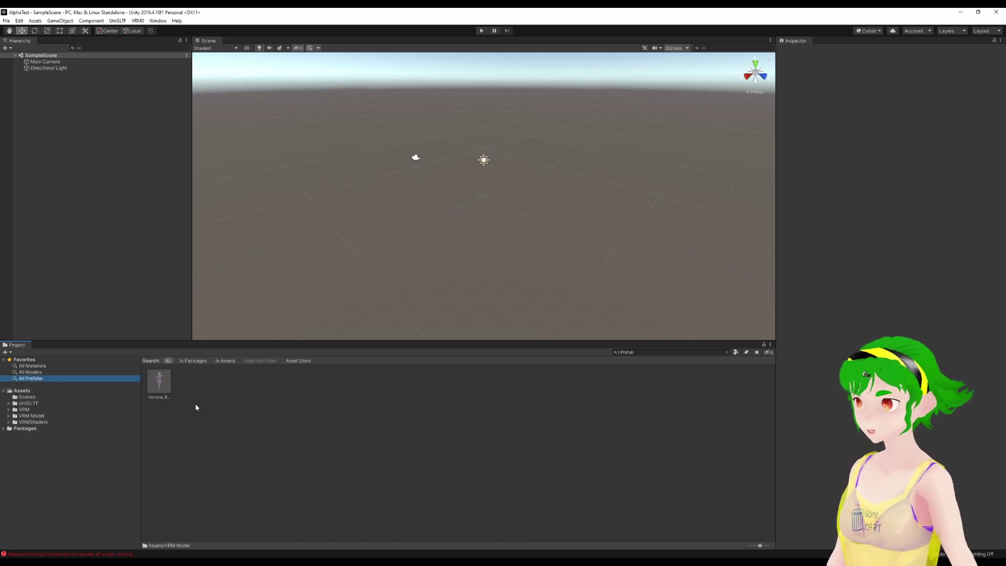
left_click(9, 416)
left_click(25, 417)
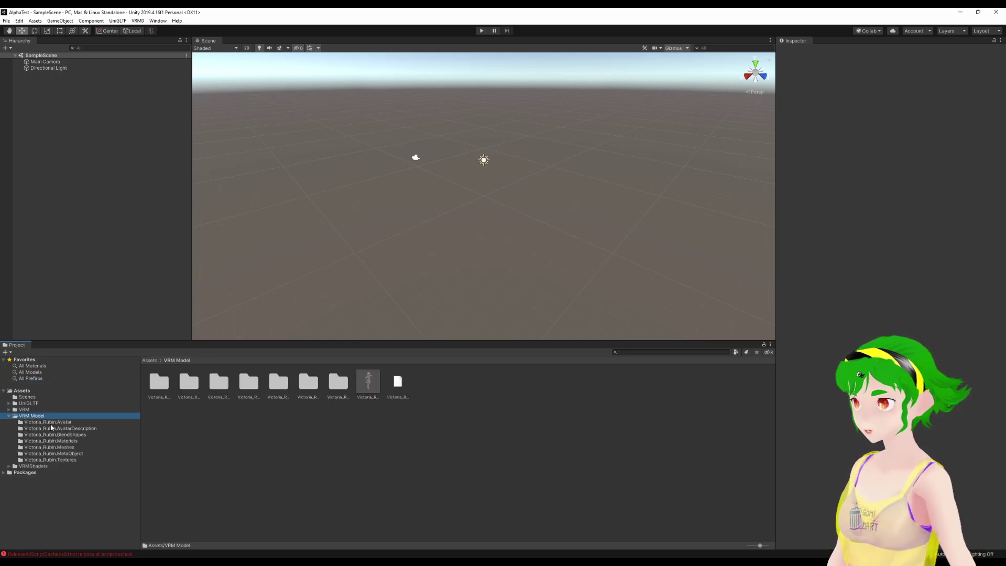
left_click(34, 378)
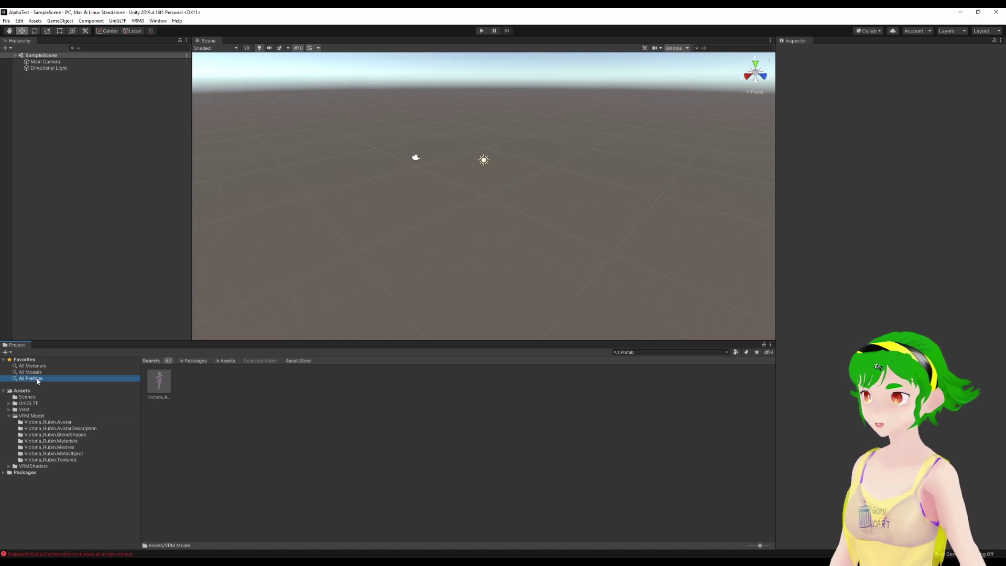
left_click_drag(159, 385, 43, 73)
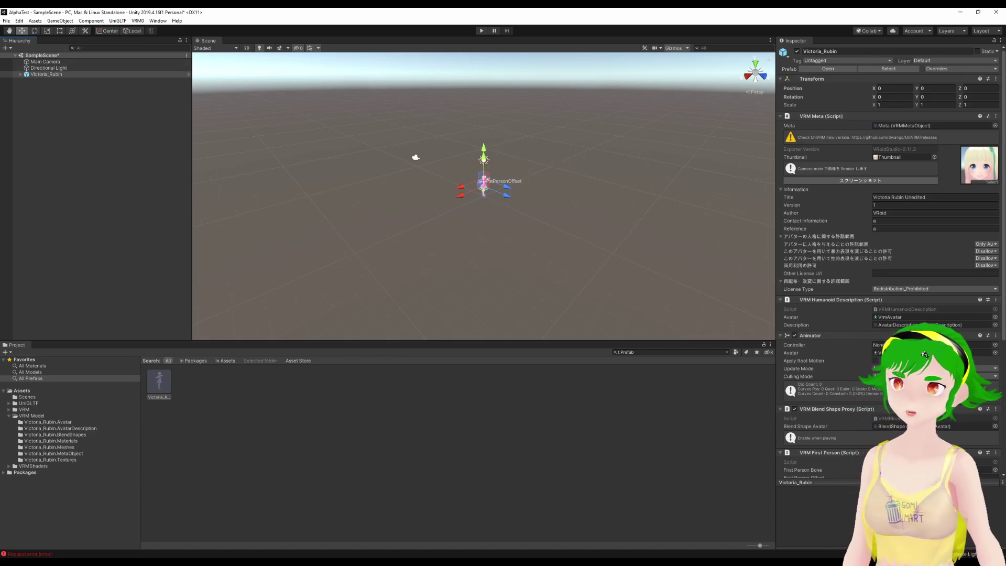
- Examine the placed avatar in the scene from the front, both close up and at full length
left_click(754, 75)
left_click(755, 75)
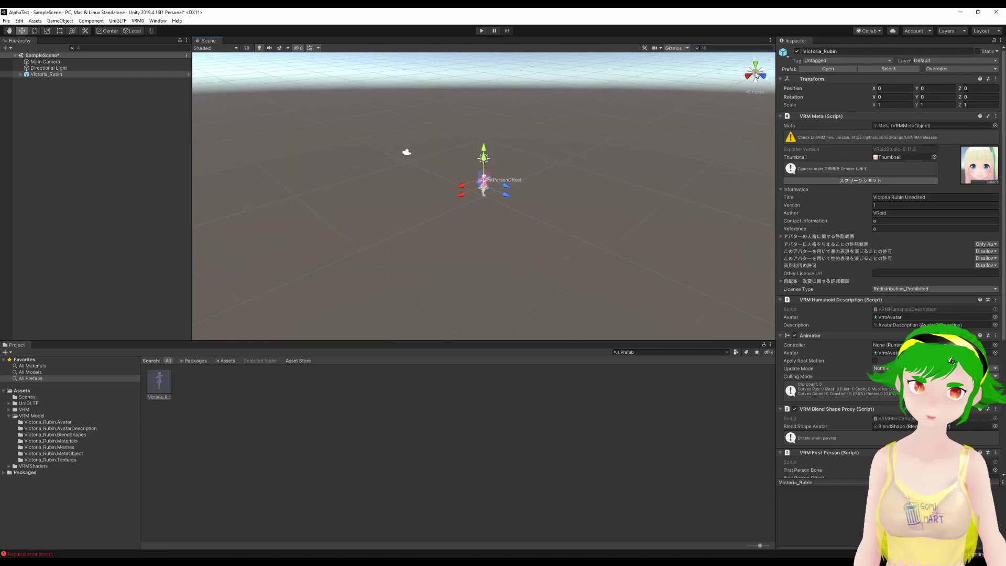
scroll(519, 187, "up", 5)
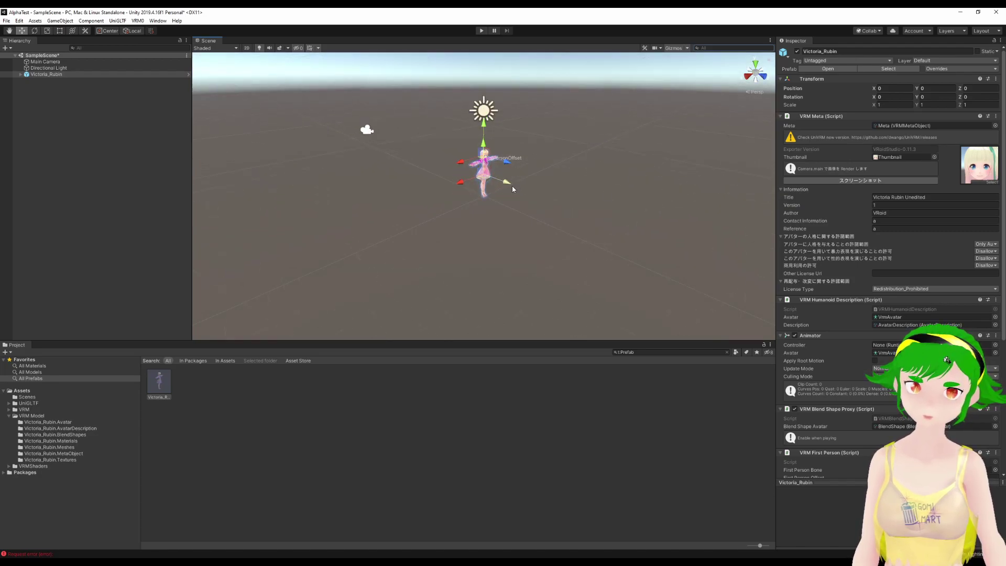
middle_click_drag(531, 204, 599, 175)
key("f")
scroll(496, 183, "up", 5)
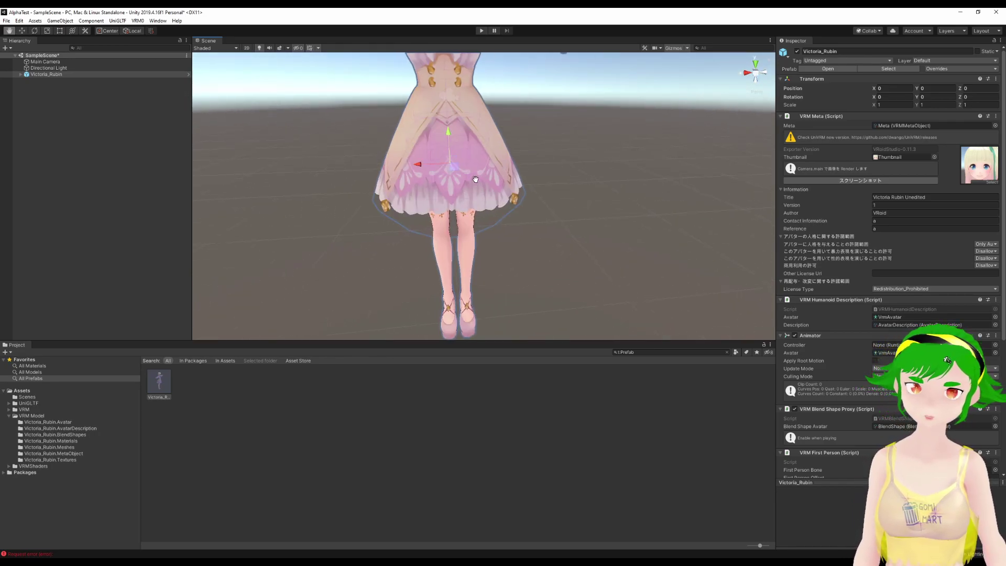
scroll(545, 199, "down", 5)
middle_click_drag(592, 216, 554, 203)
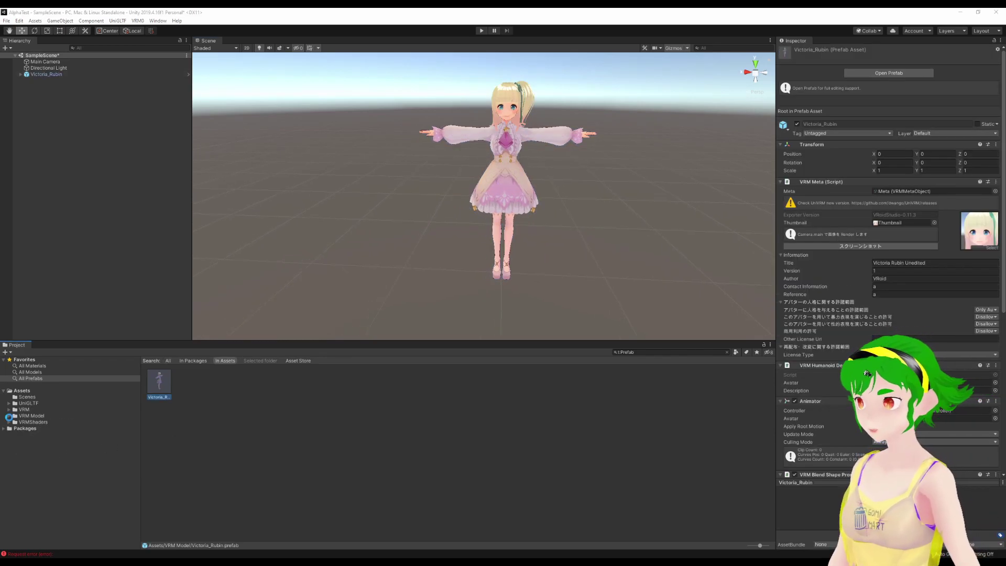
- Set the rendering type of the FaceEyeline material in the Victoria_Rubin.Materials folder to Cutout
left_click(9, 416)
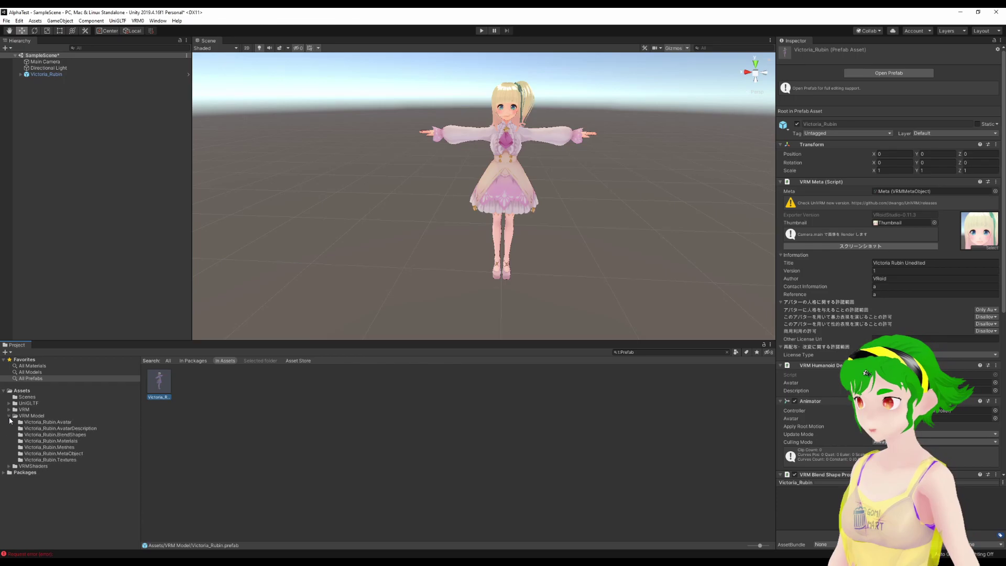
left_click(65, 441)
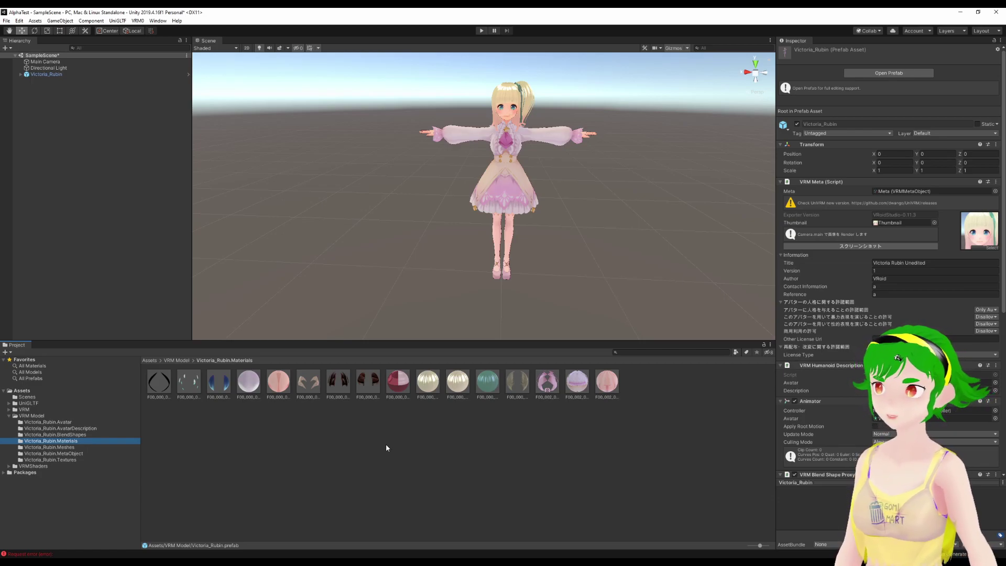
left_click(368, 382)
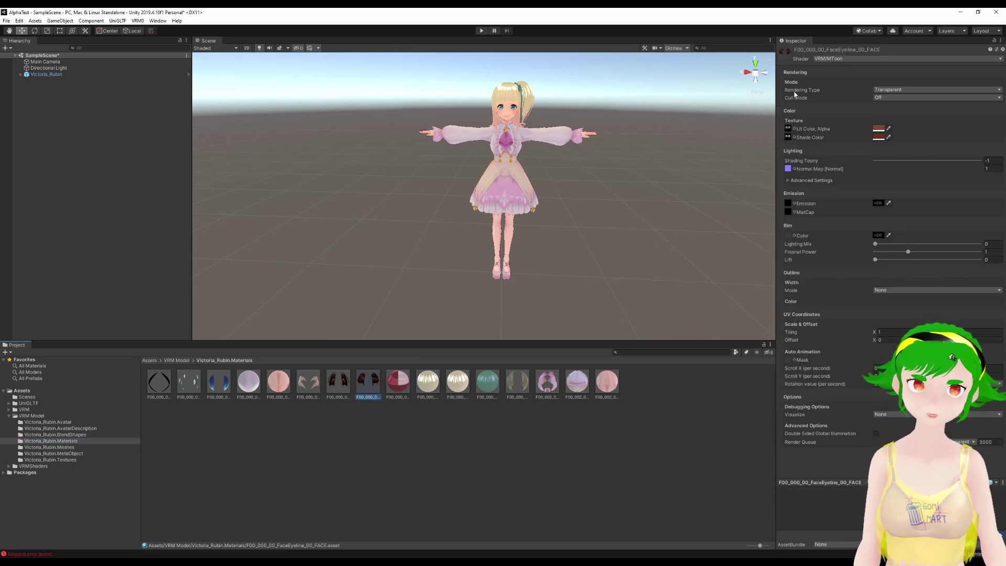
left_click(909, 90)
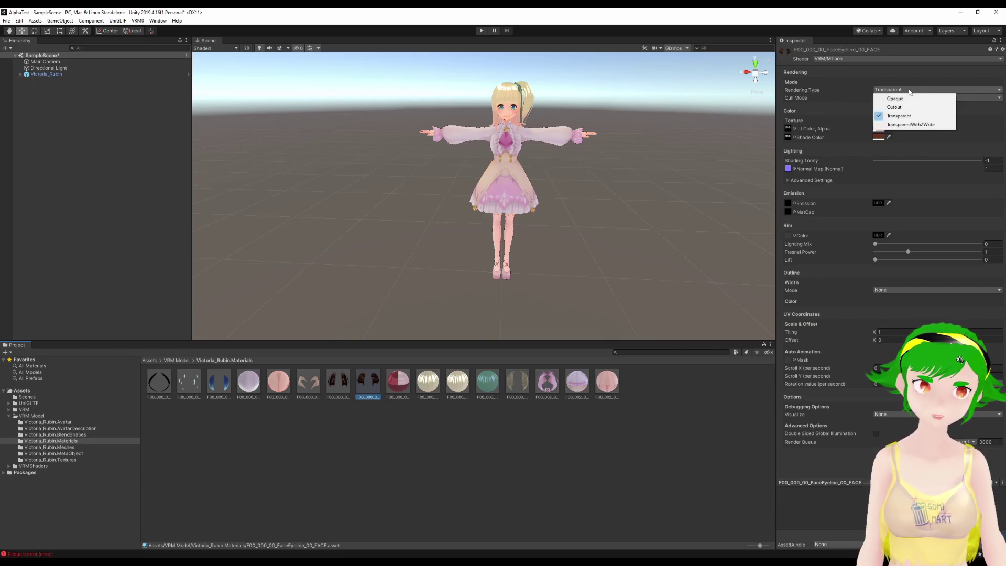
left_click(905, 107)
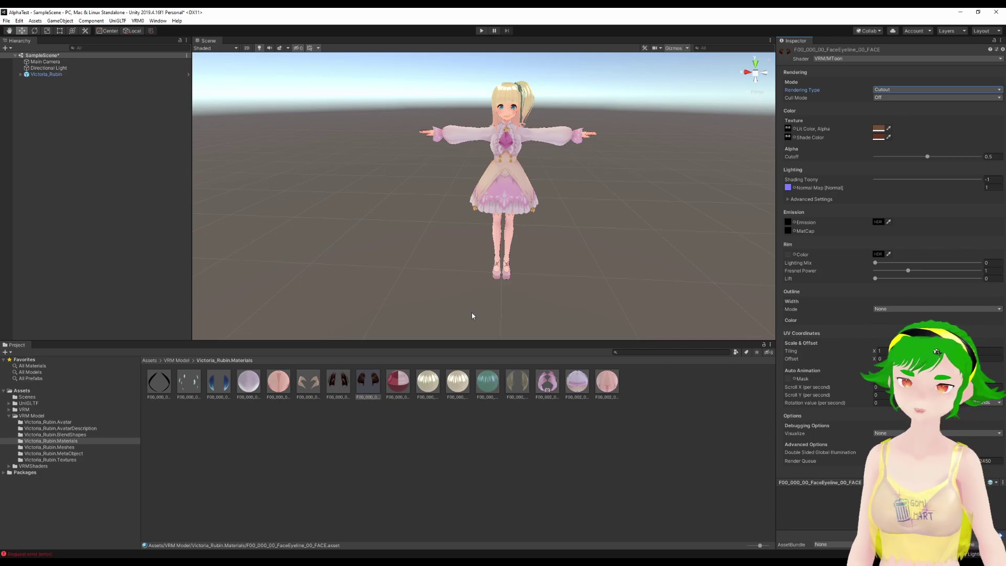
- Change the FaceEyelash material's rendering type to Cutout and deselect the material
left_click(346, 387)
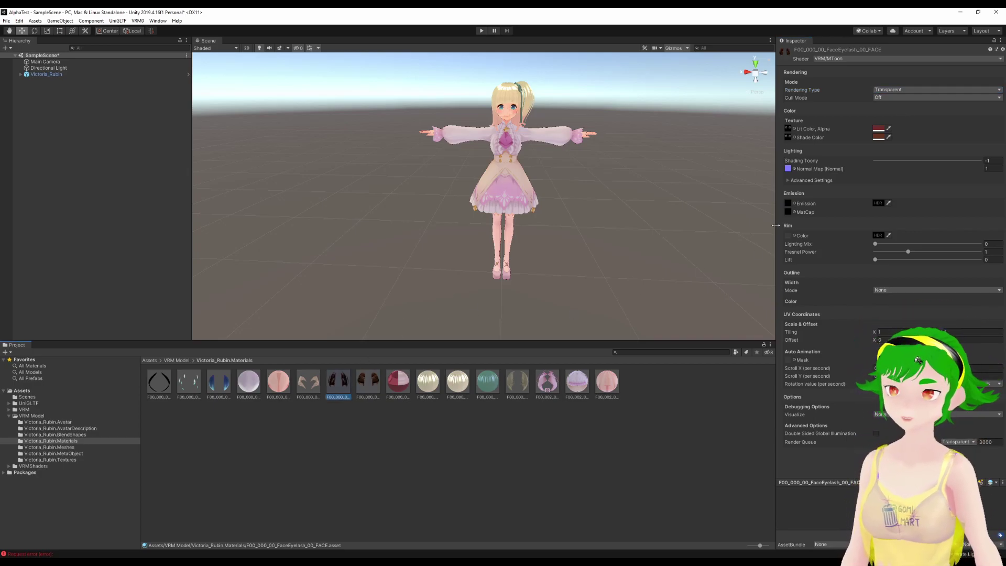
left_click(925, 89)
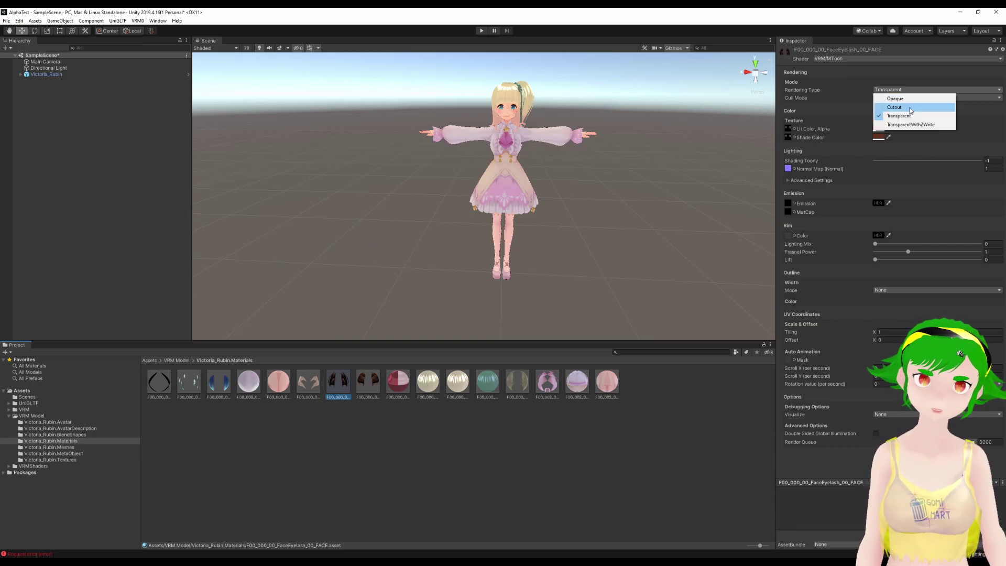
left_click(910, 108)
left_click(306, 463)
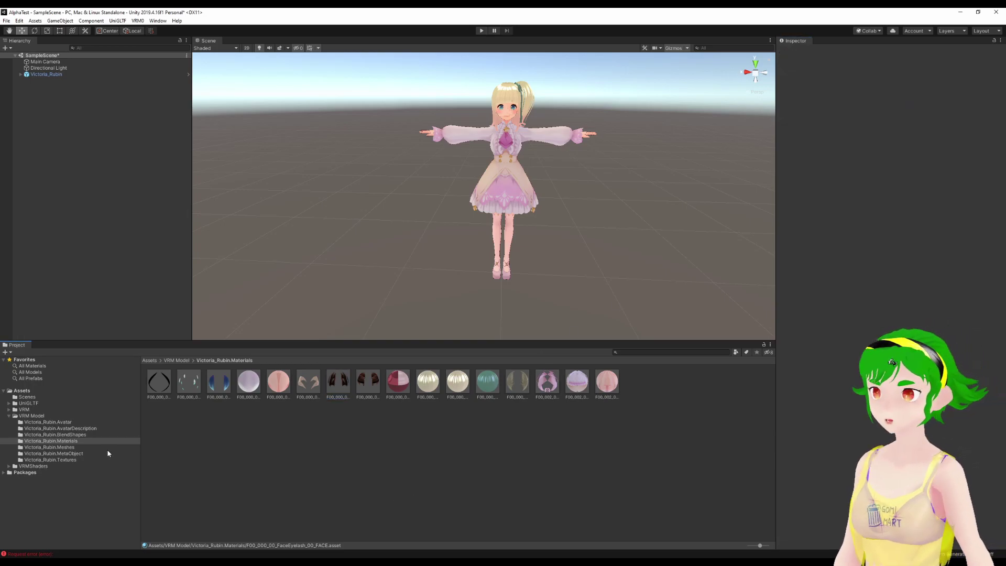
- Open the UniVRM-0.69.1 exporter for the Victoria_Rubin avatar in the scene and set the exporter language to En
left_click(31, 378)
left_click(158, 382)
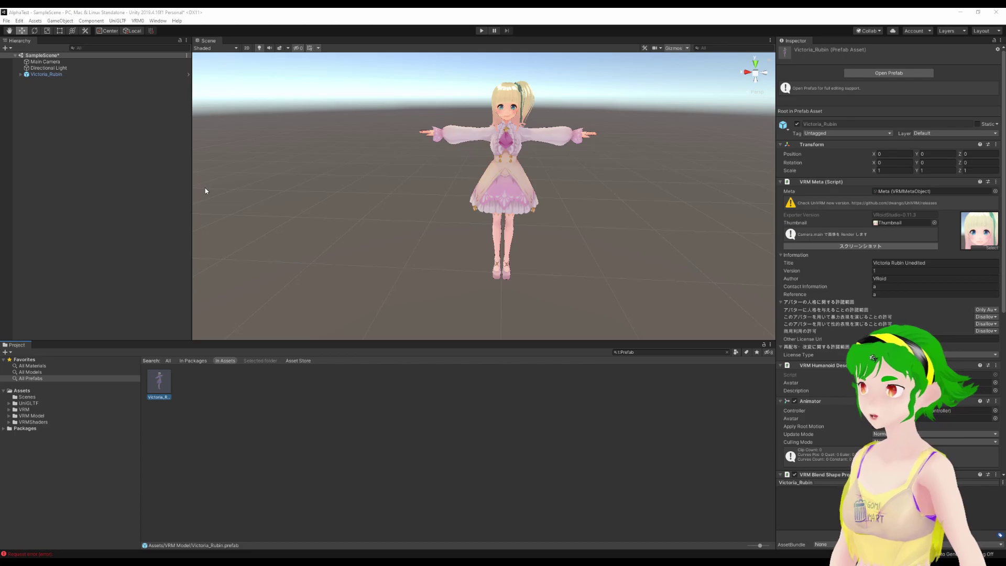
left_click(53, 75)
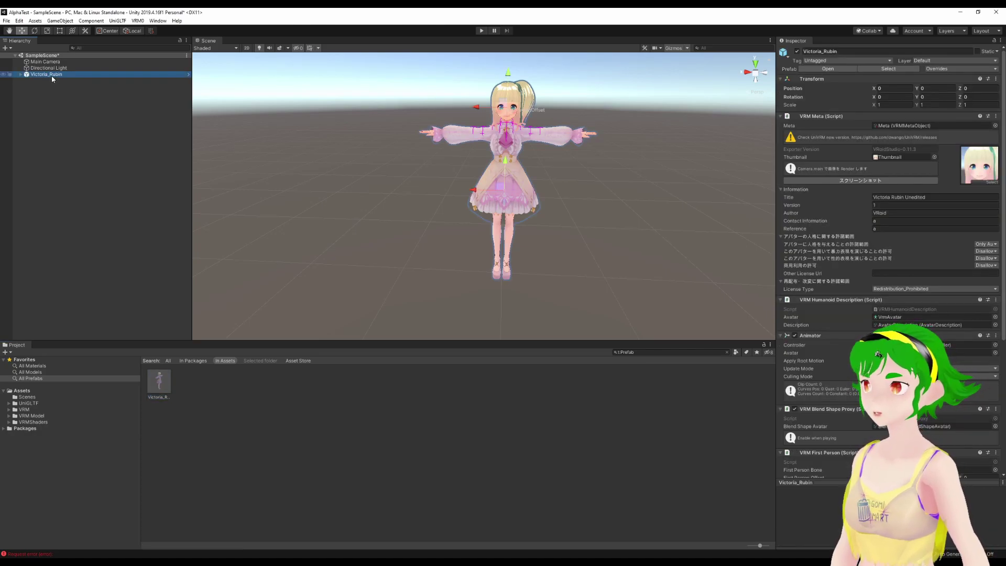
left_click(138, 21)
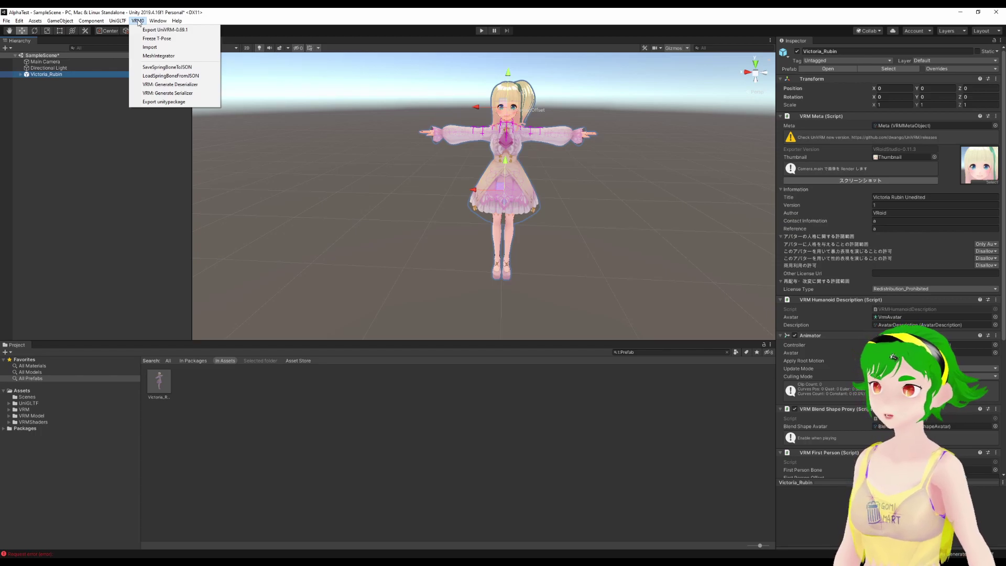
left_click(144, 30)
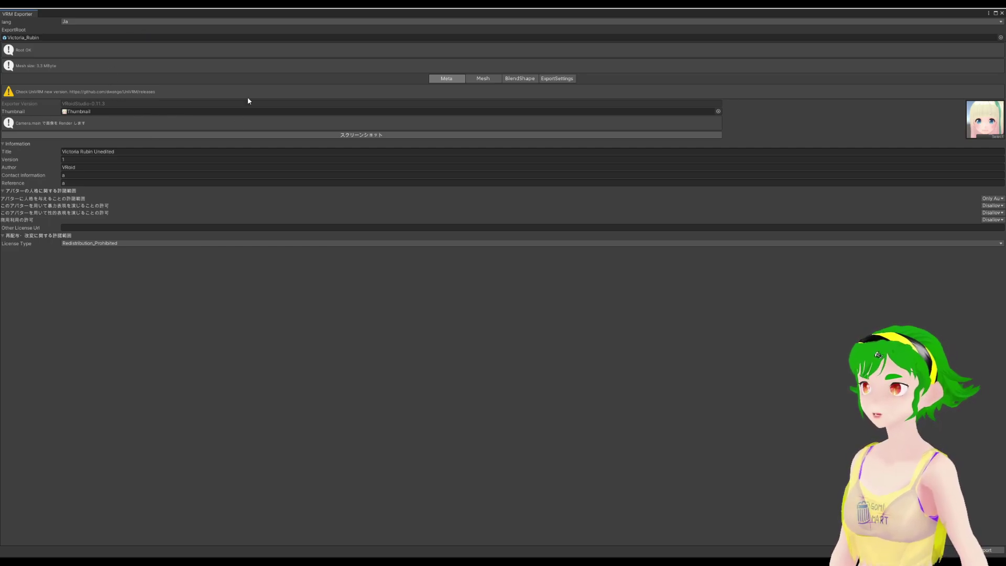
left_click(73, 22)
left_click(77, 40)
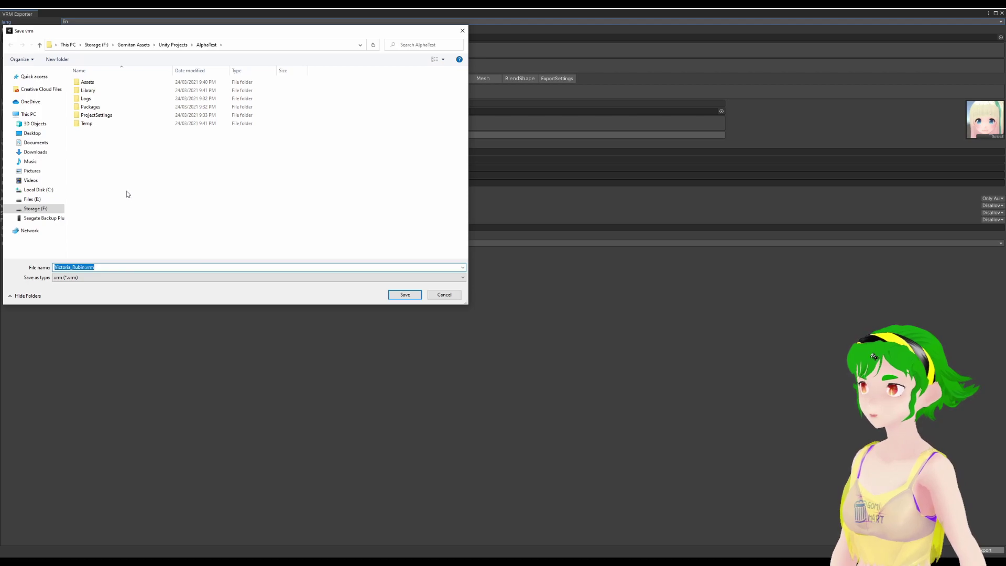
- Export the avatar as Victoria_Rubin_Alpatest.vrm in the AlphaTest project folder
left_click(84, 267)
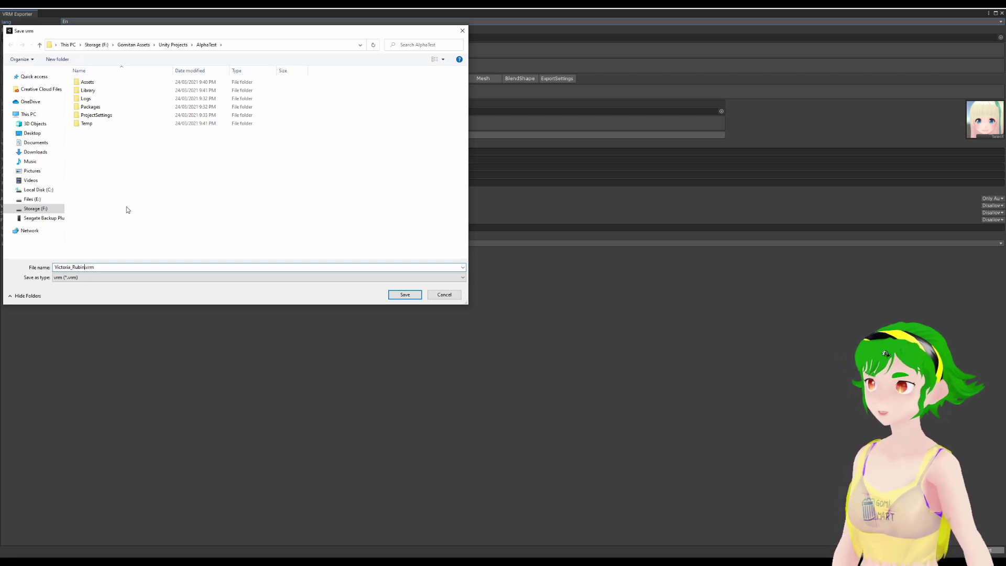
type("_Alp")
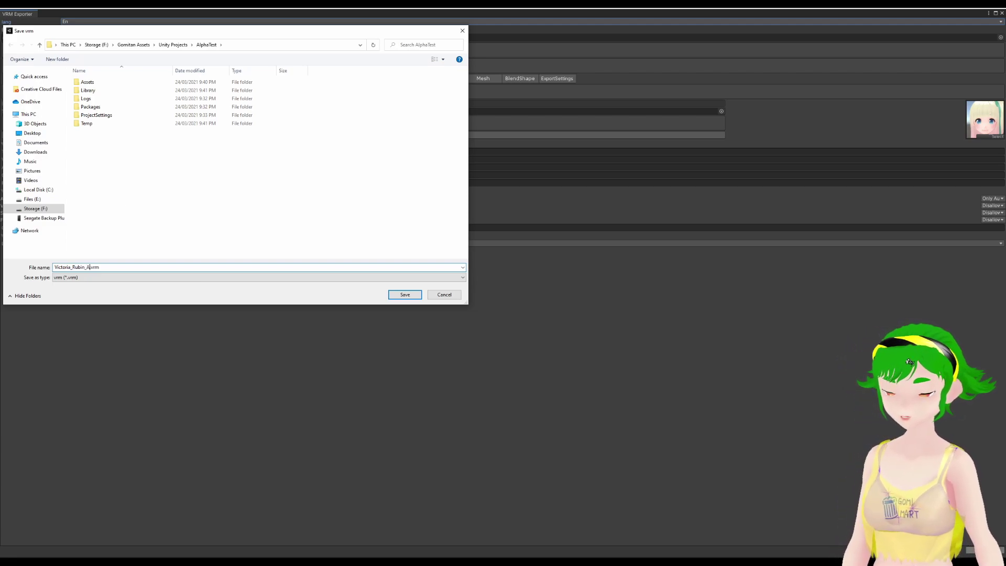
type("a")
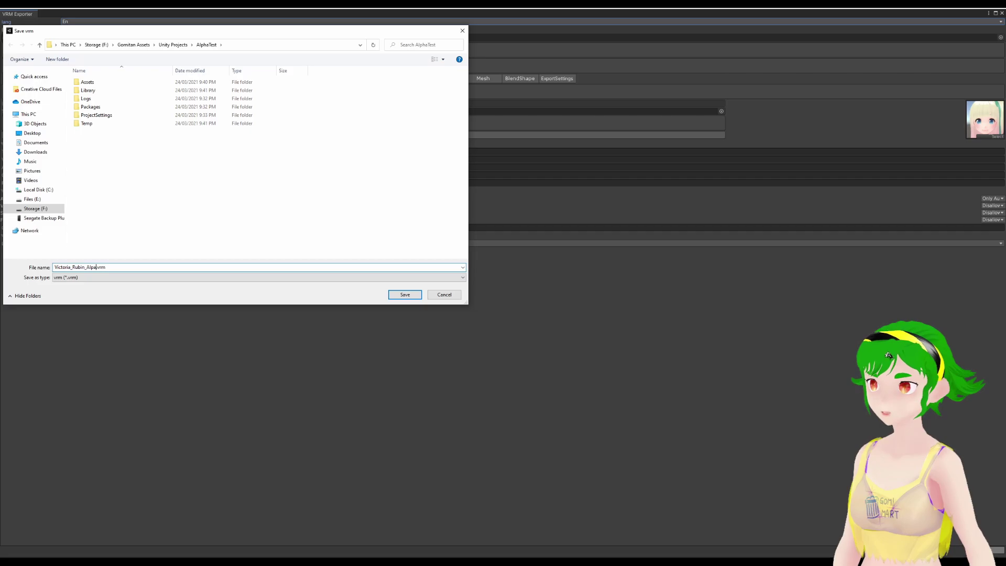
type("test")
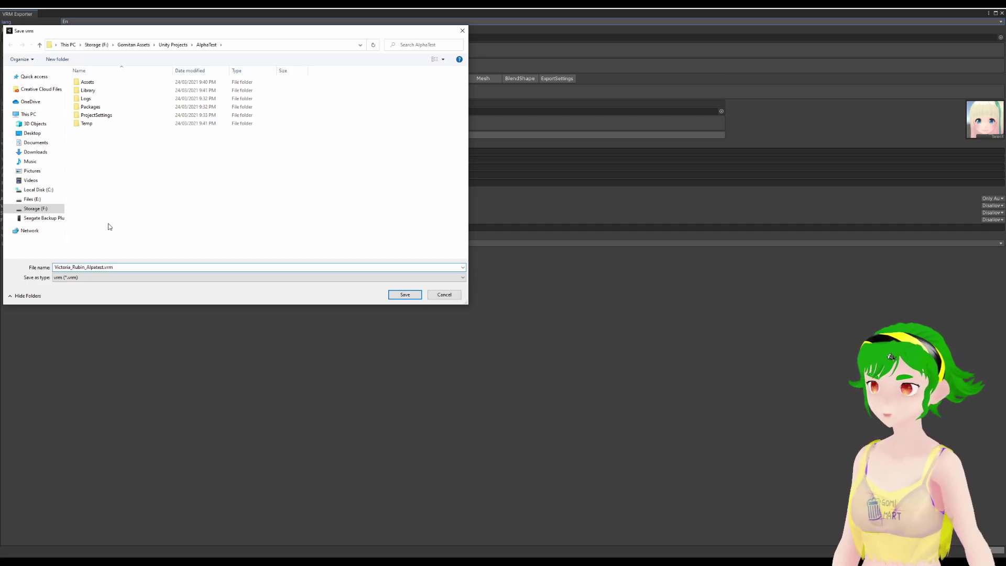
left_click(405, 294)
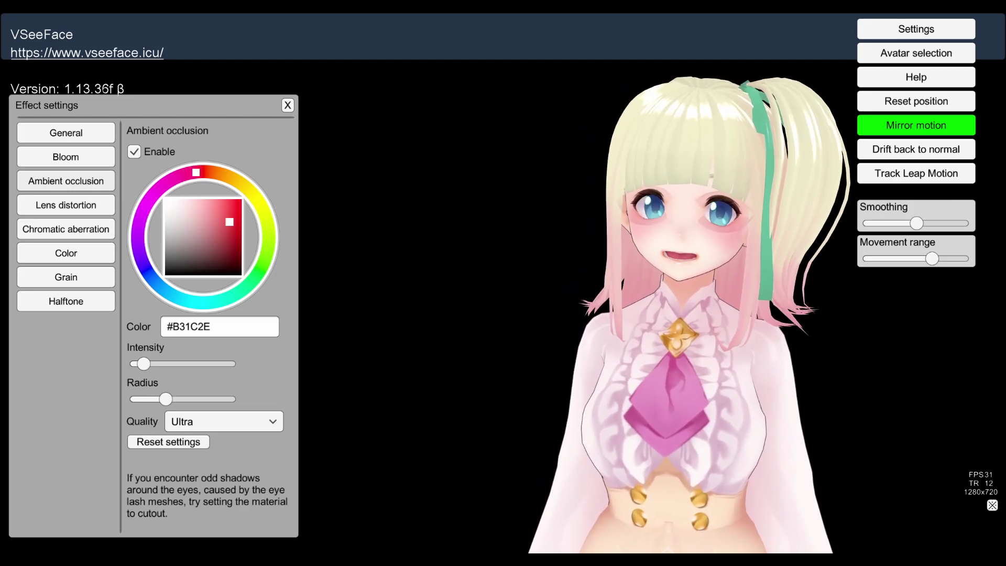
- In VSeeFace, raise the ambient occlusion intensity slightly and toggle the effect off and on to compare the avatar's shading
key("Right")
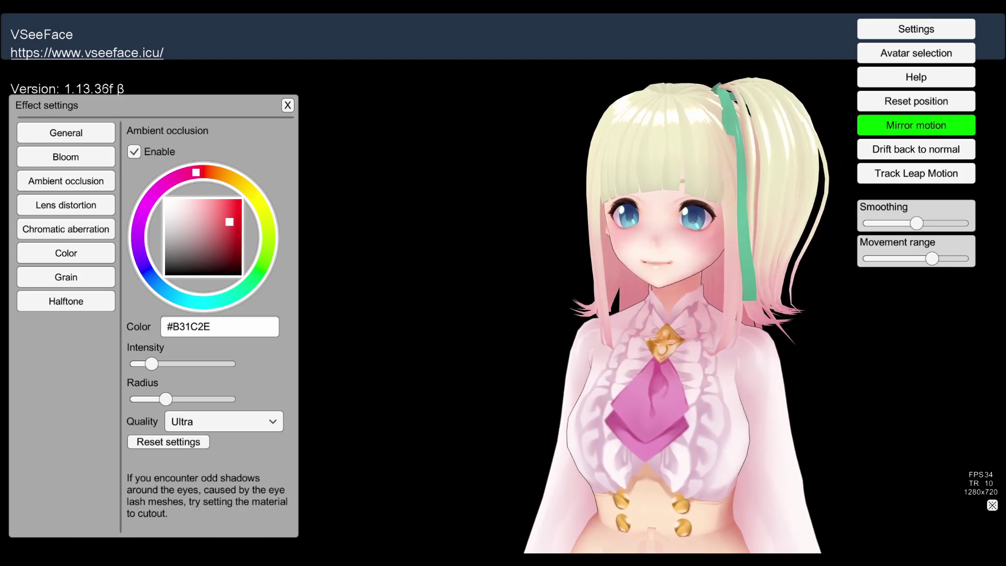
key("space")
key("space")
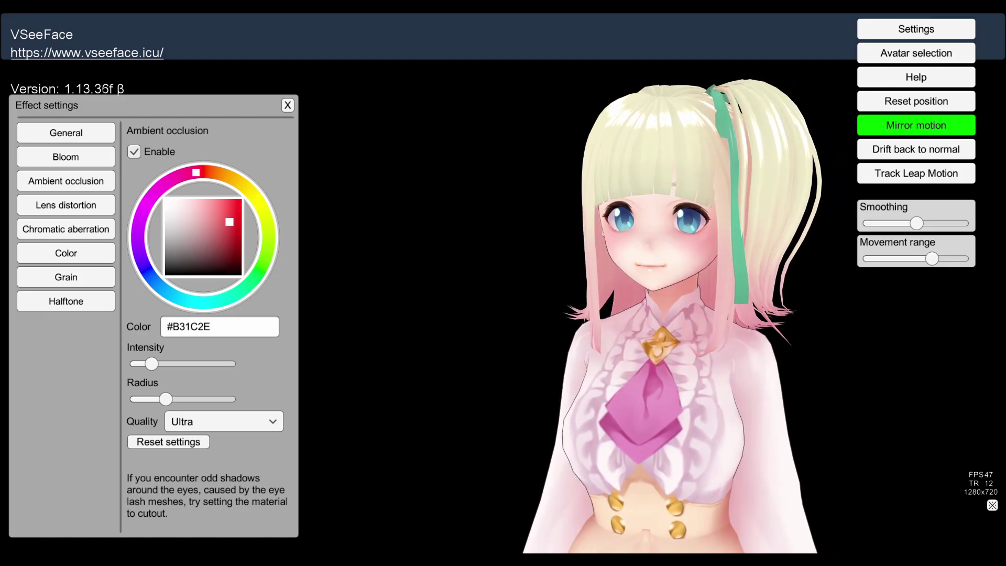
key("space")
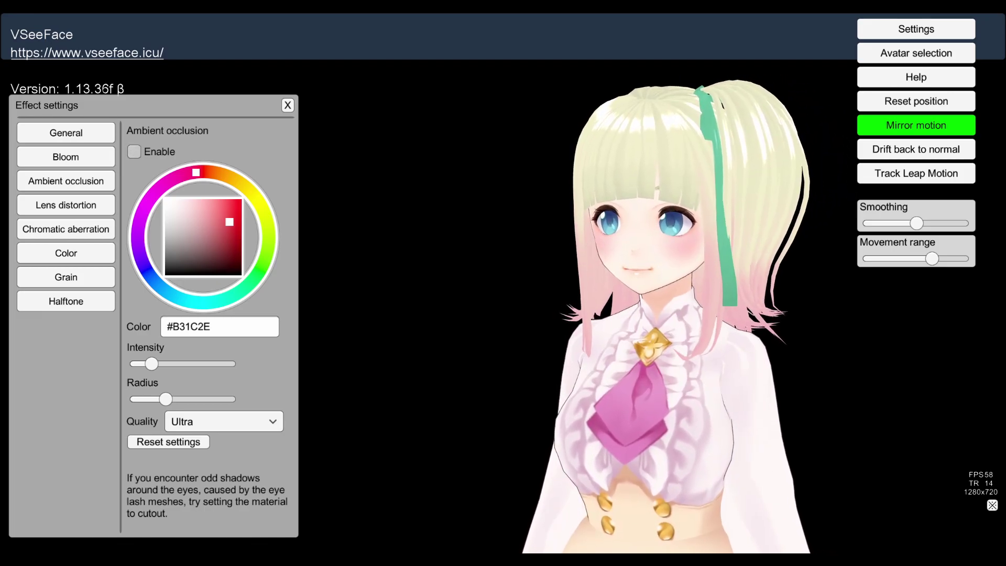
key("space")
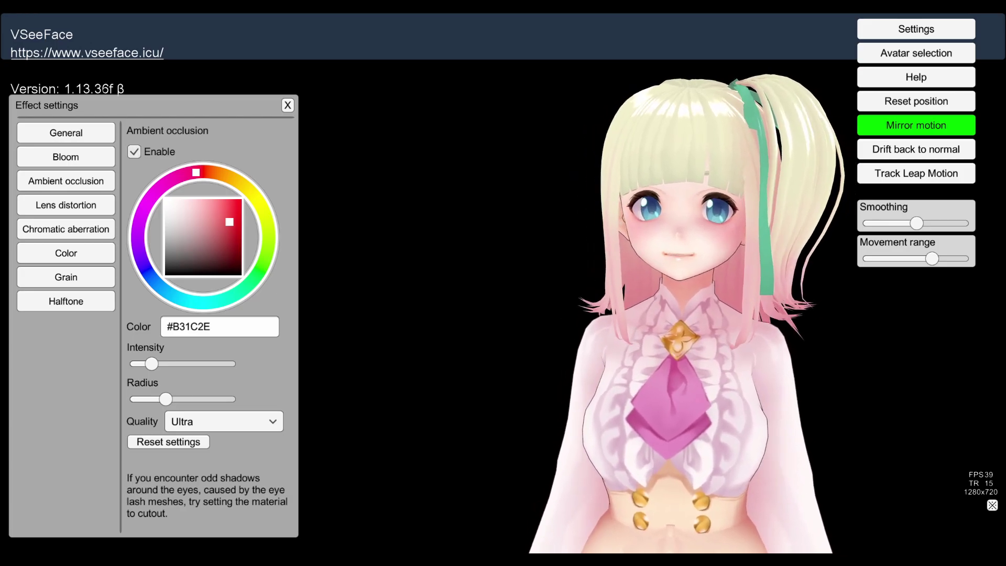